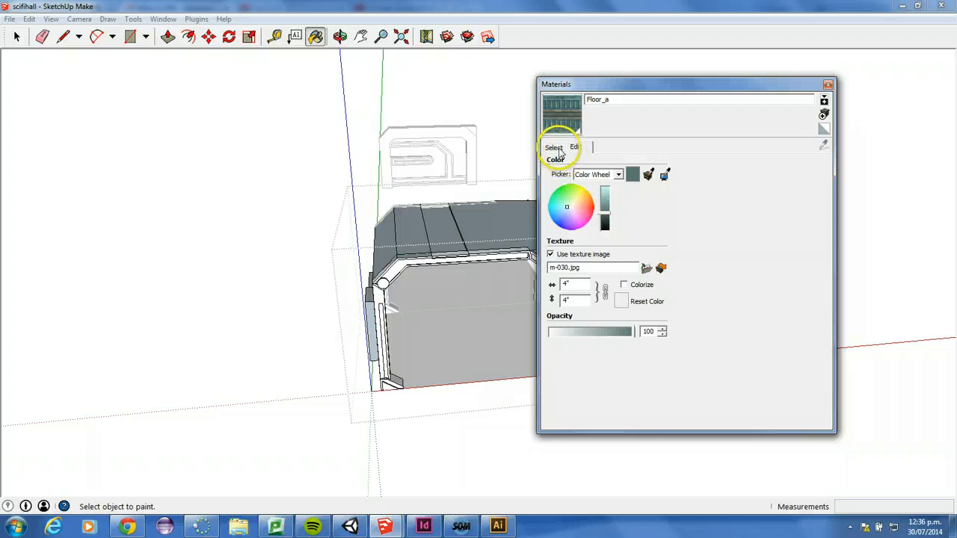
Among the in-model materials, rename the ceiling texture material as "Ceiling Texutre (m-013.jpg)".
left_click(554, 147)
left_click(811, 163)
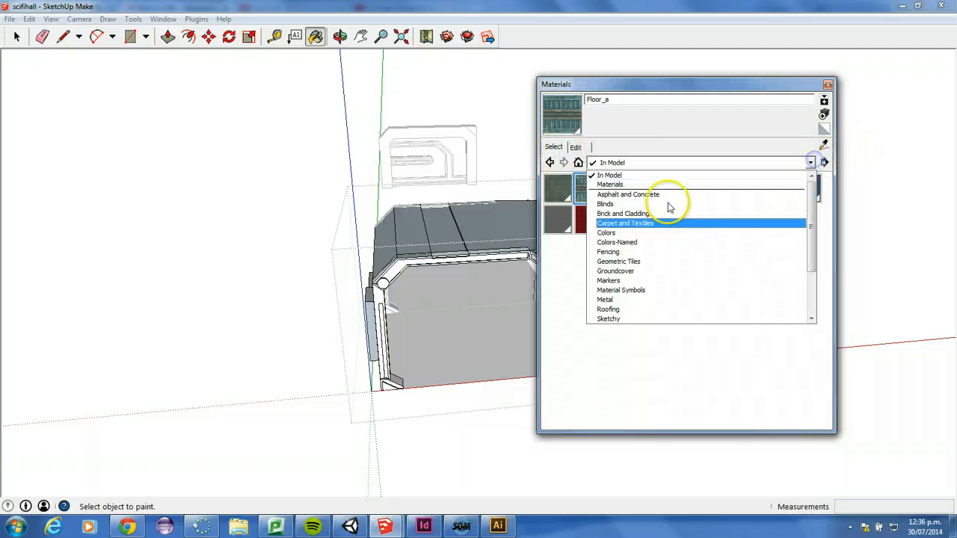
left_click(613, 171)
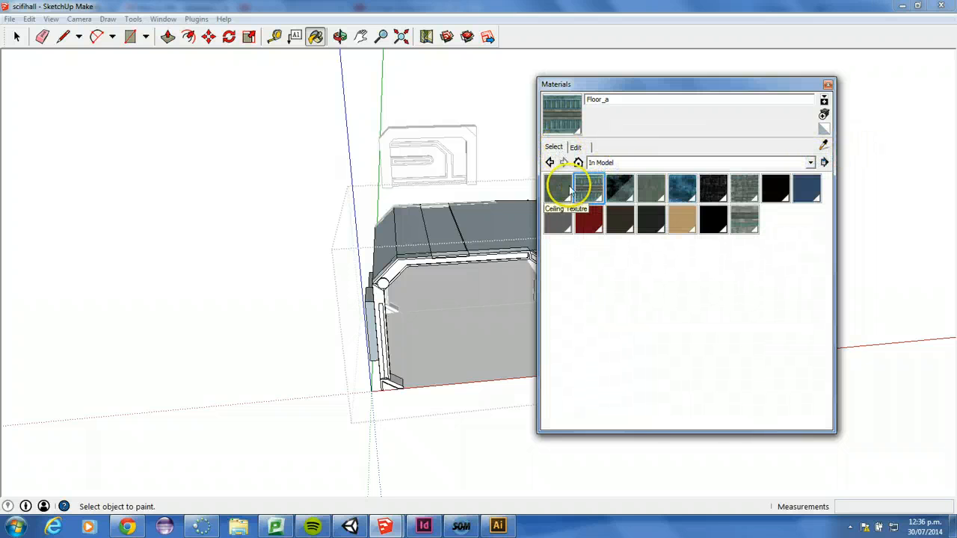
left_click(557, 188)
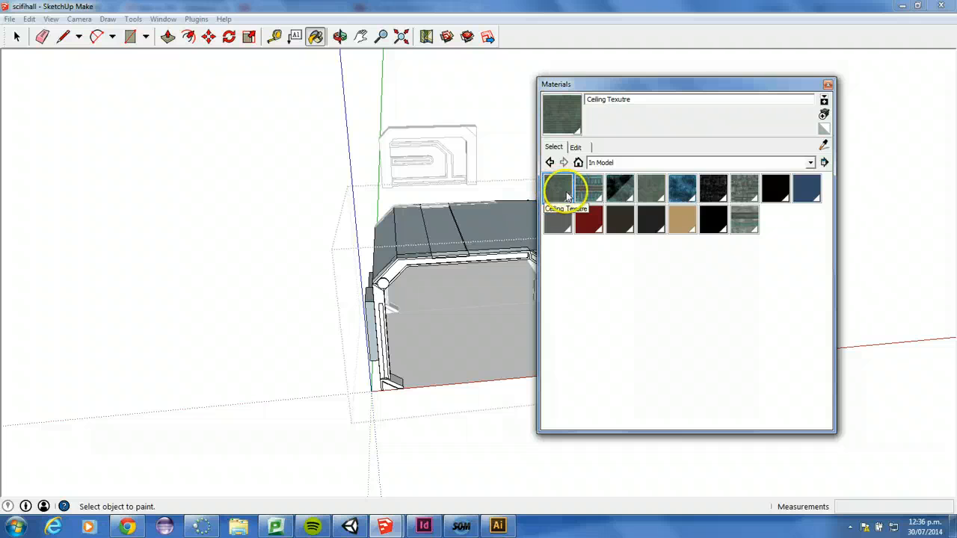
left_click(575, 147)
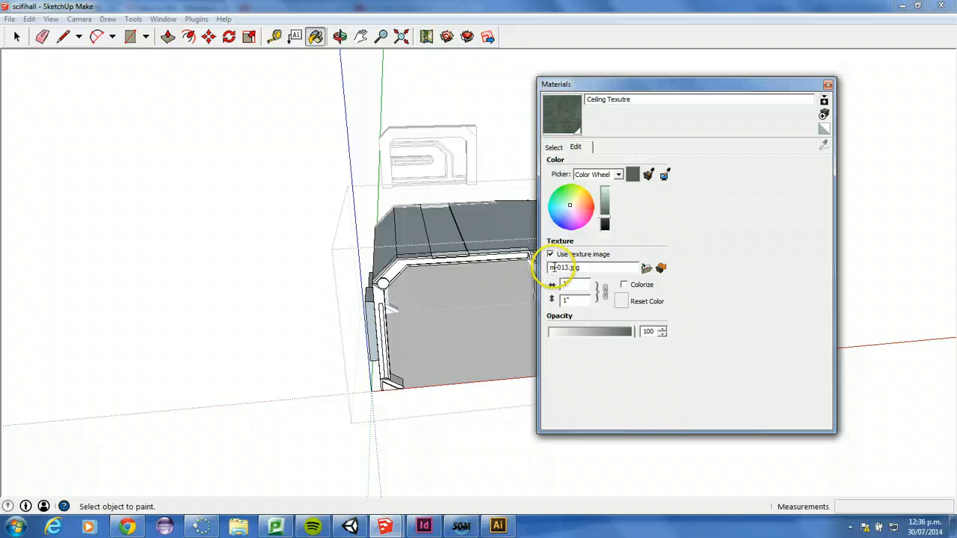
left_click(643, 99)
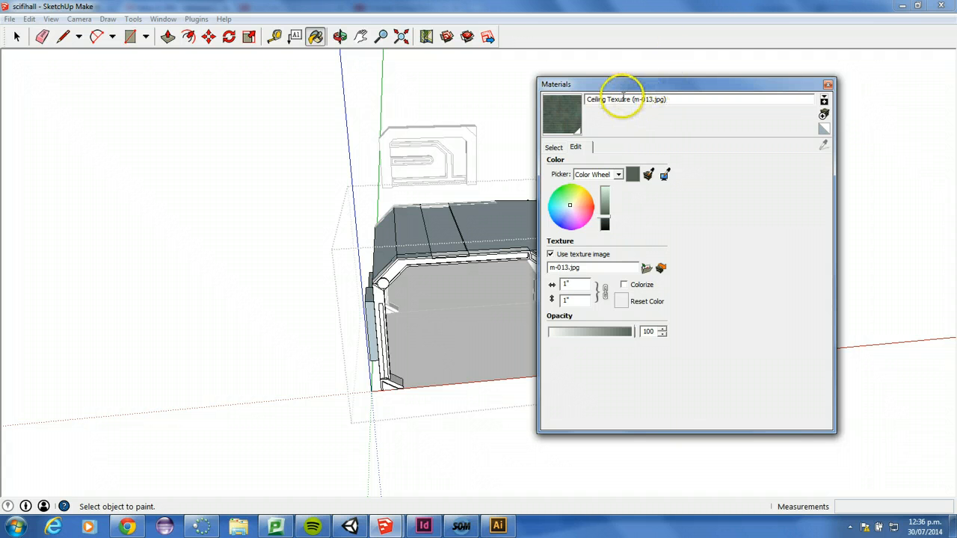
Rename the Floor_a material as "Floor (m-030.jpg)" to include its texture file name.
left_click(554, 146)
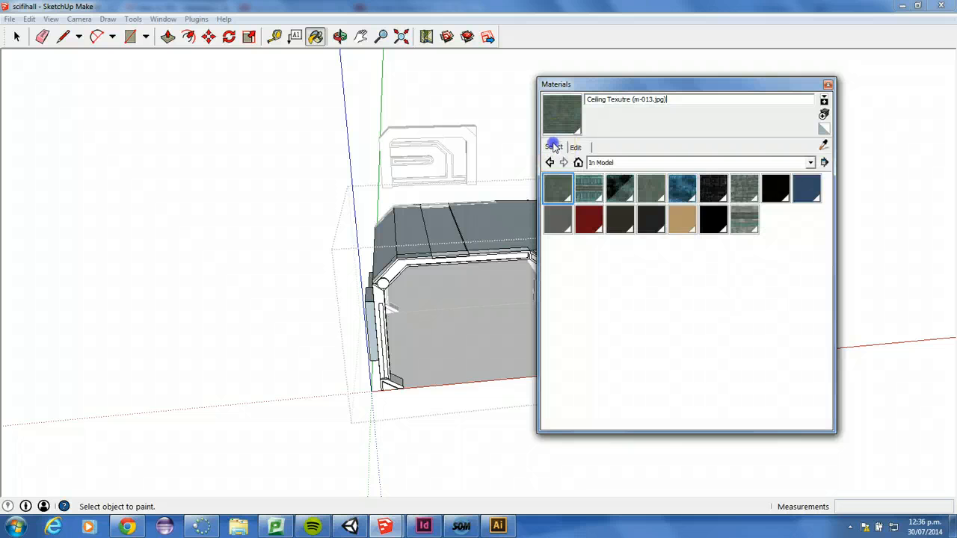
left_click(591, 189)
left_click(575, 147)
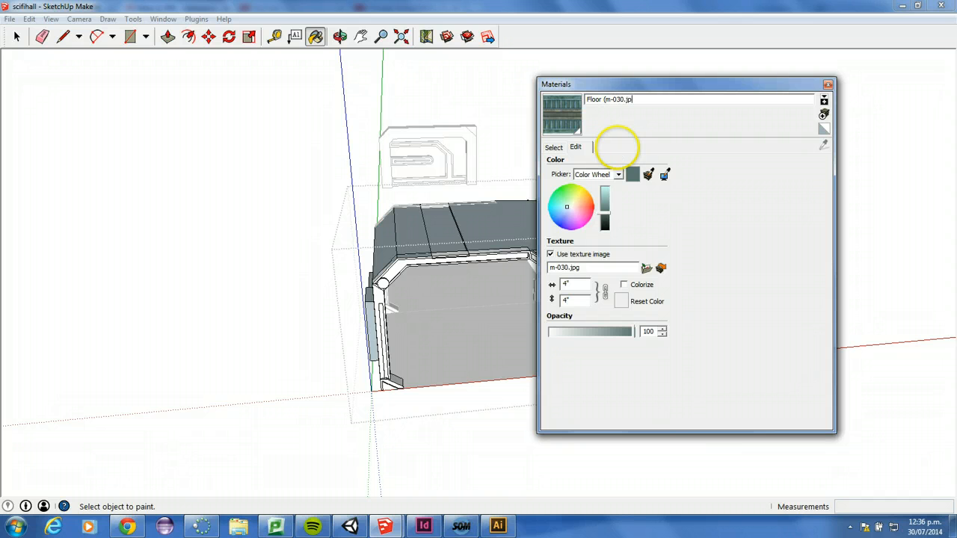
Rename the Glass material as "Glass (m-016-018-bg.jpg)" to include its texture file name.
left_click(553, 146)
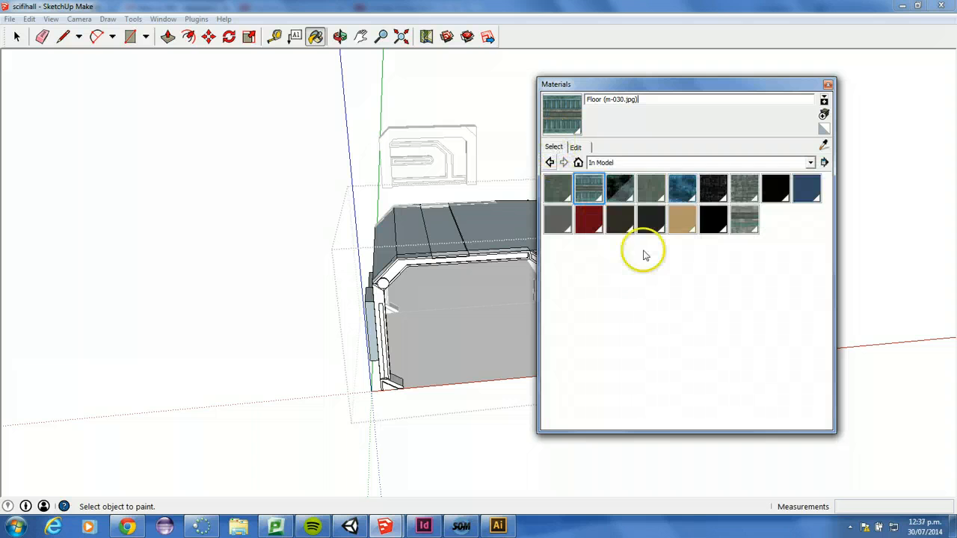
left_click(612, 188)
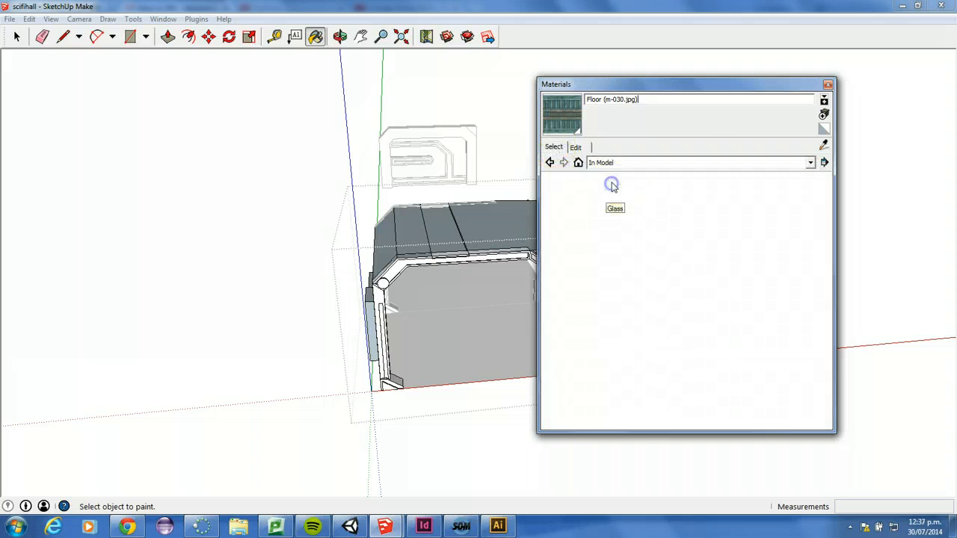
left_click(577, 147)
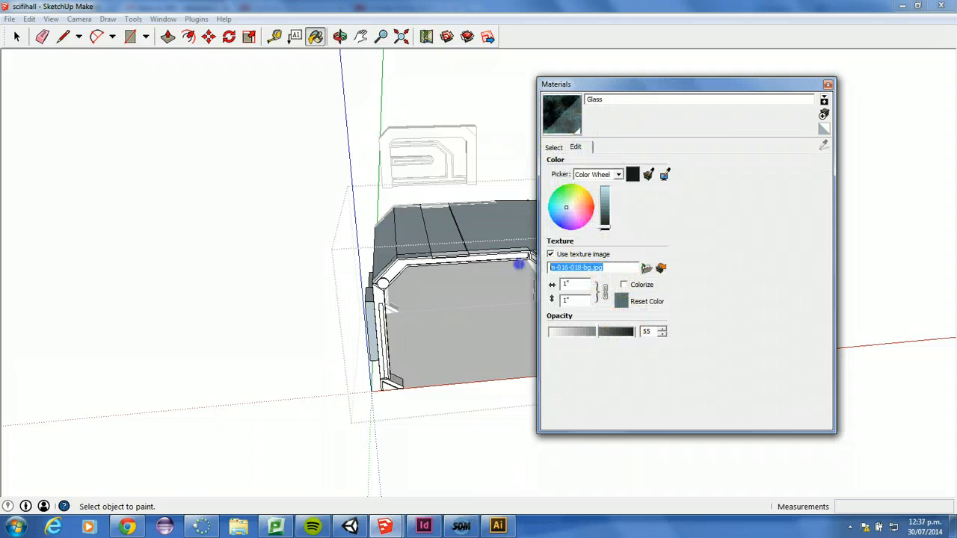
left_click(616, 100)
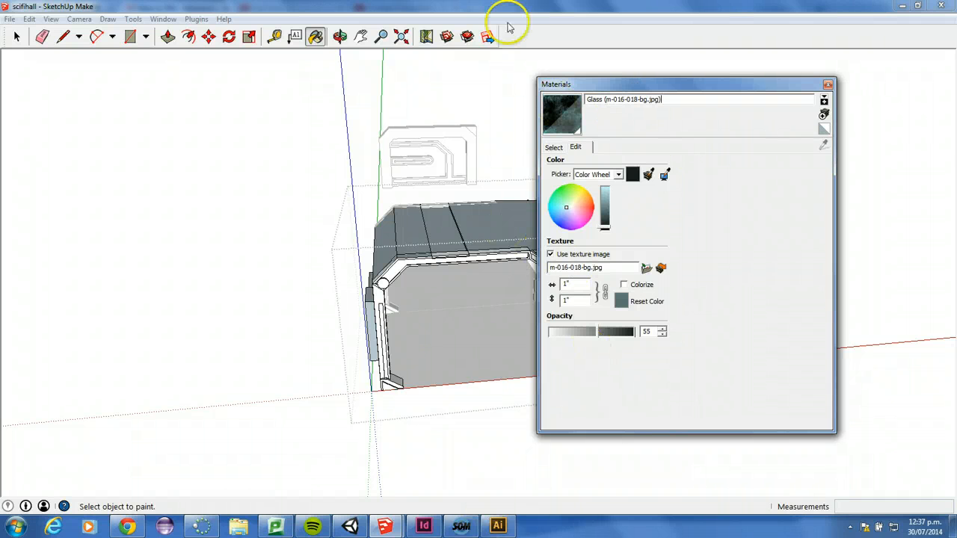
Rename the Metal_Pillars material as "Metal_Pillars (m-014.jpg)" to include its texture file name.
left_click(553, 147)
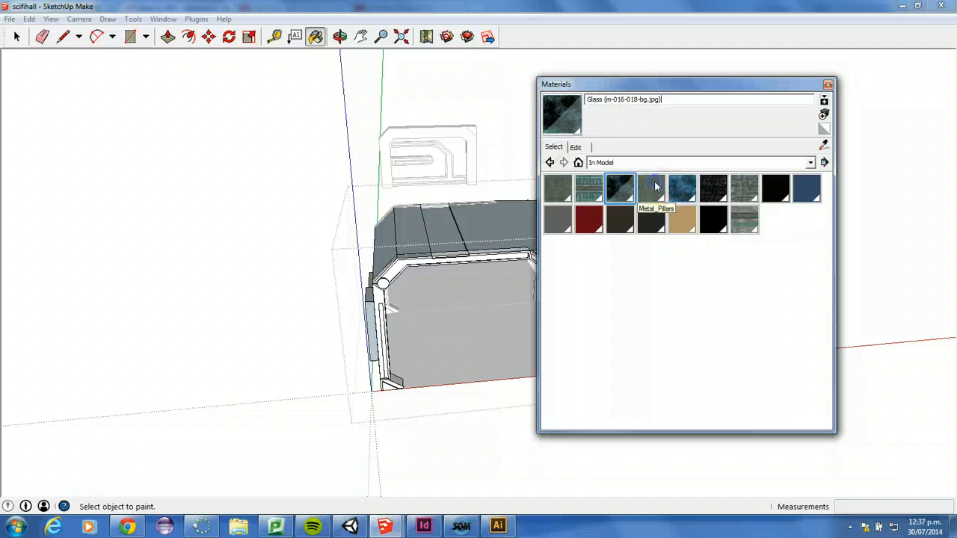
left_click(653, 188)
left_click(575, 147)
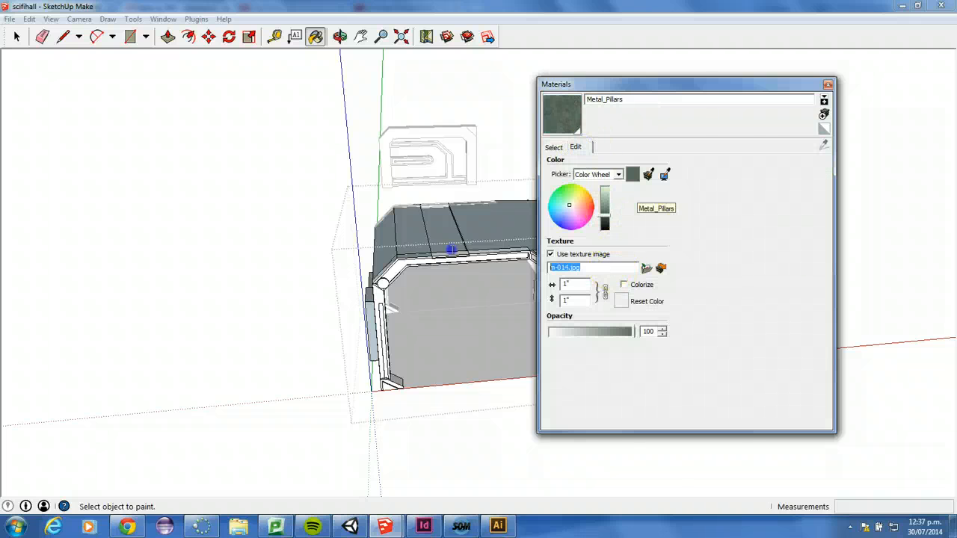
left_click(652, 100)
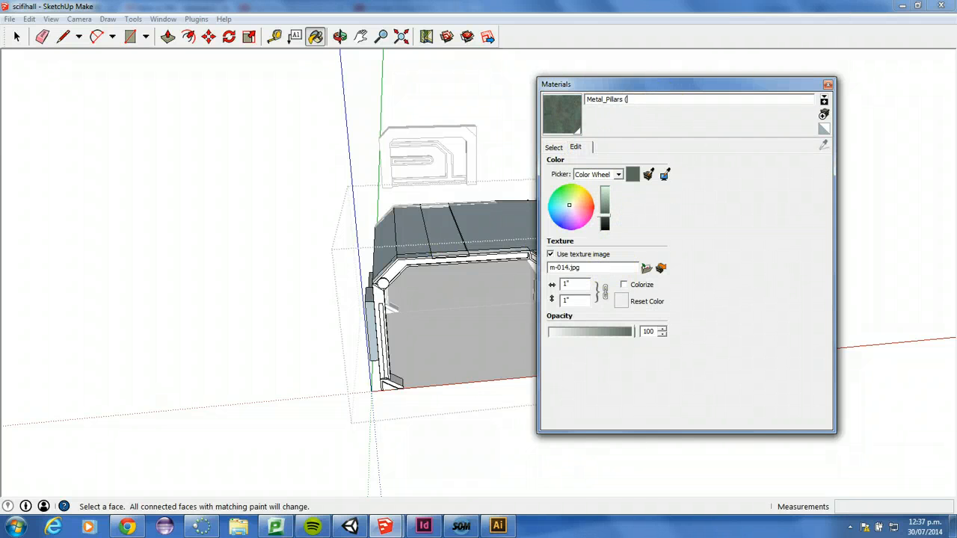
Append the texture file name m-016.jpg to the Metal_Pillars_2 material's name and close the materials window.
left_click(554, 147)
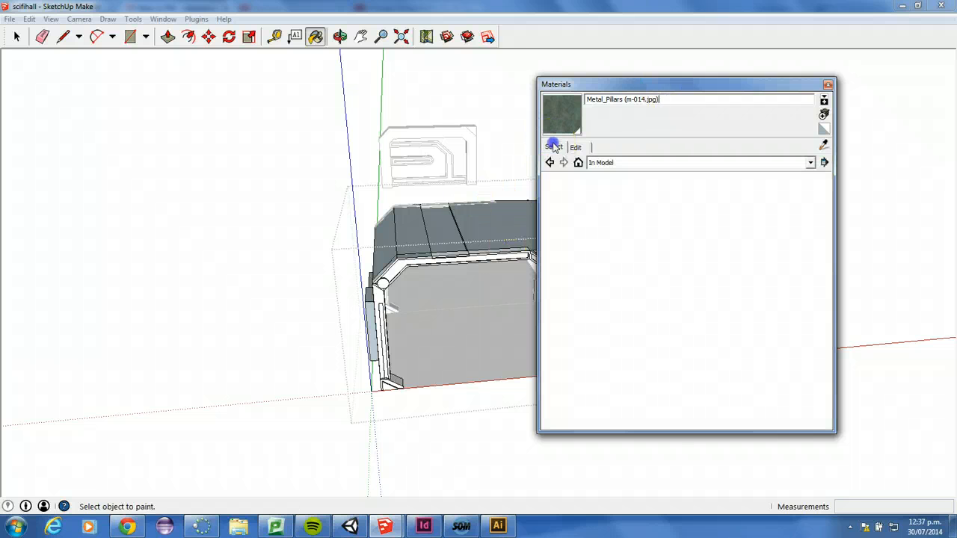
left_click(682, 183)
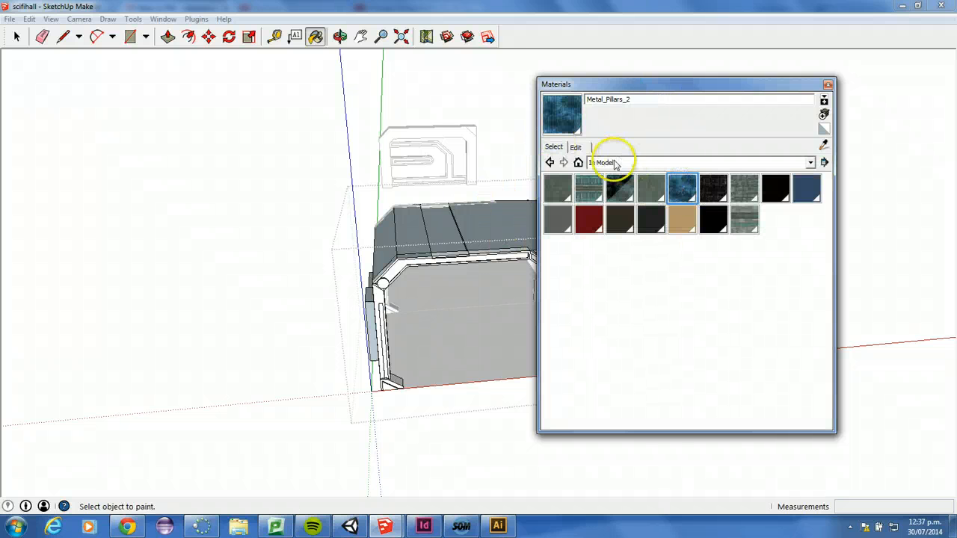
left_click(576, 148)
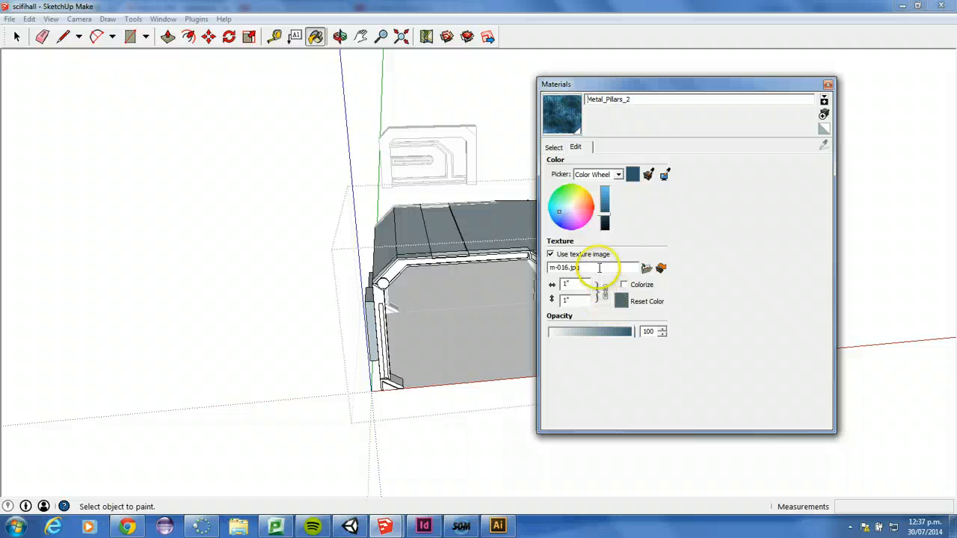
left_click(655, 100)
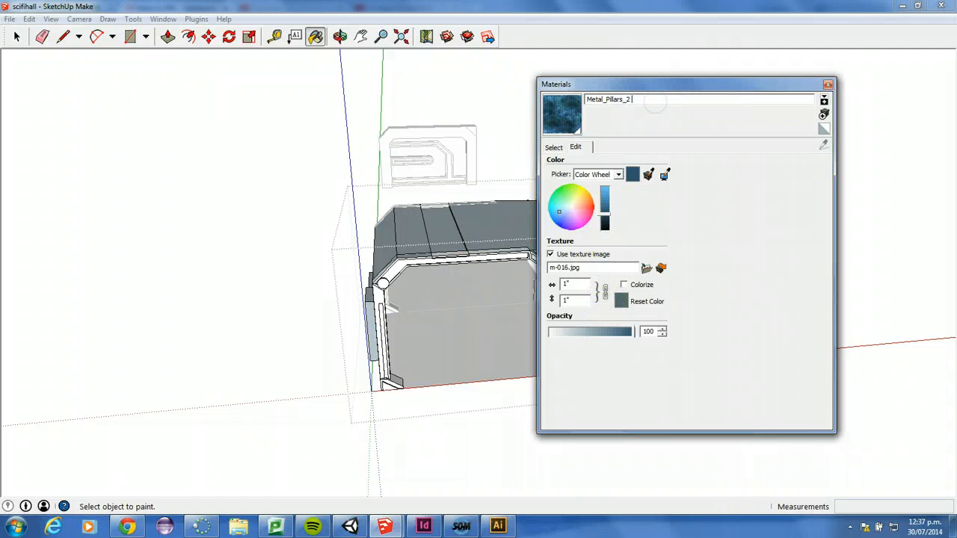
left_click(553, 148)
left_click(828, 84)
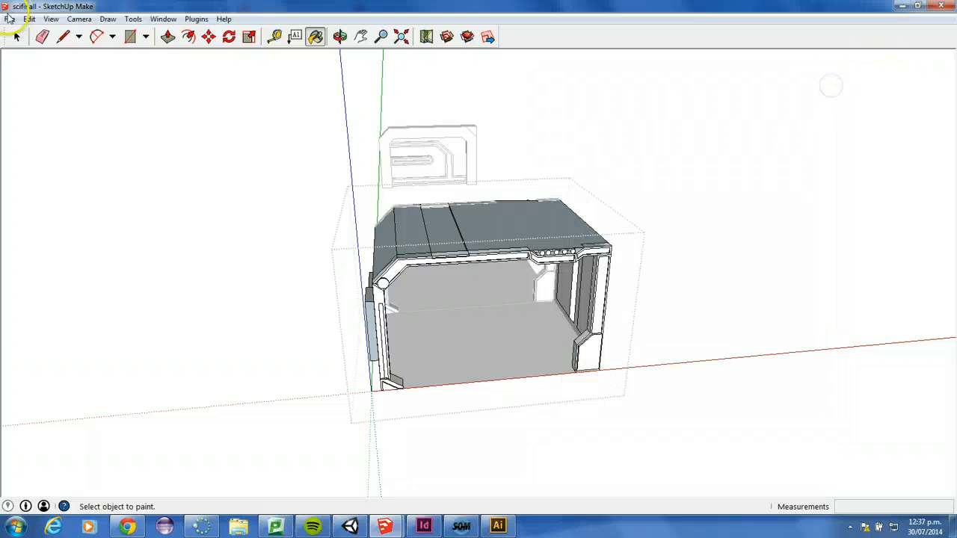
left_click(10, 19)
mouse_move(54, 205)
left_click(188, 204)
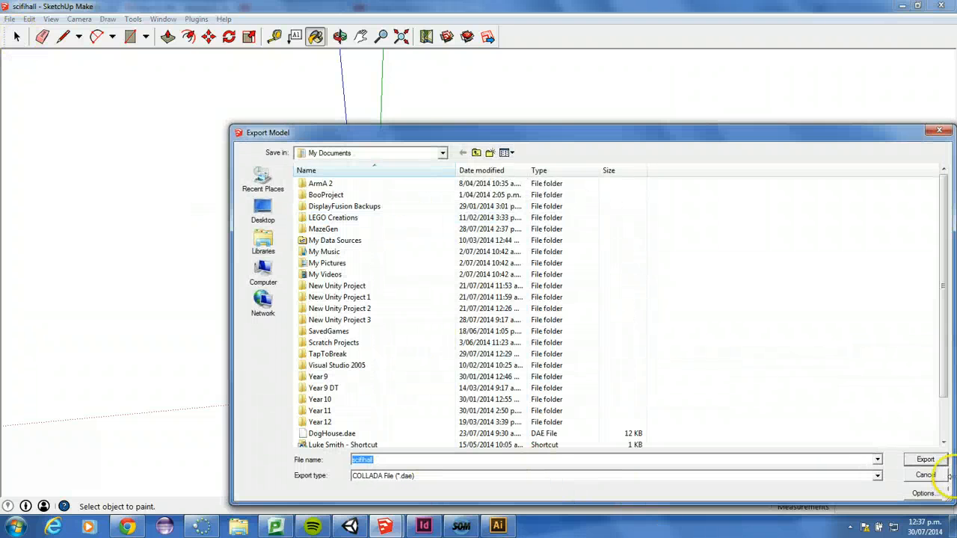
left_click(936, 475)
Leave the hallway group's editing mode and select the whole hallway group.
left_click(17, 36)
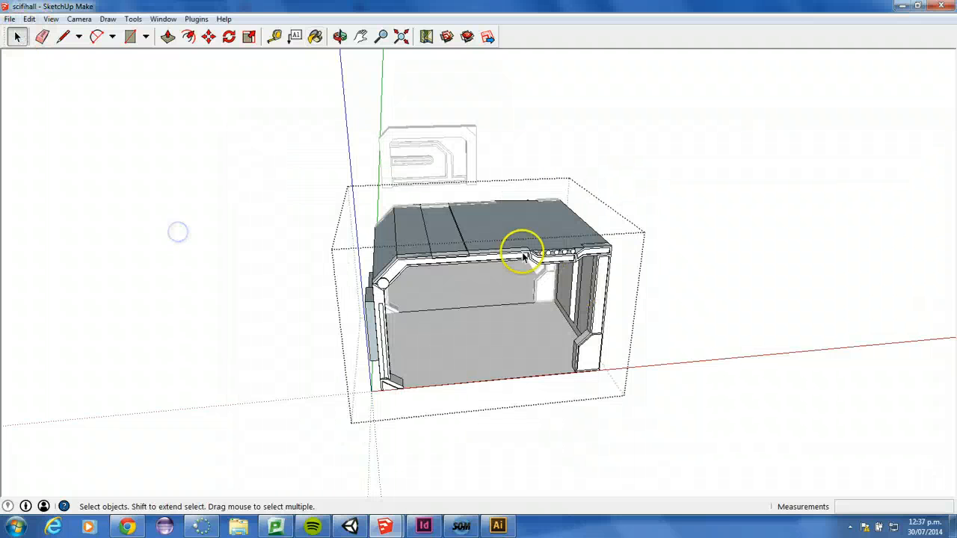
left_click(128, 244)
left_click(498, 246)
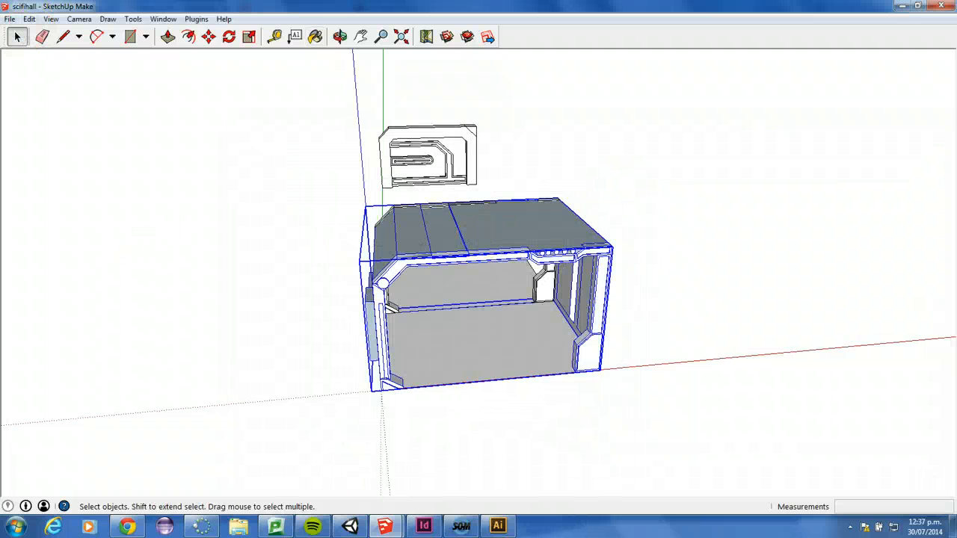
Start a 3D model export in COLLADA format and check its DAE export options without changing them.
left_click(9, 19)
mouse_move(45, 205)
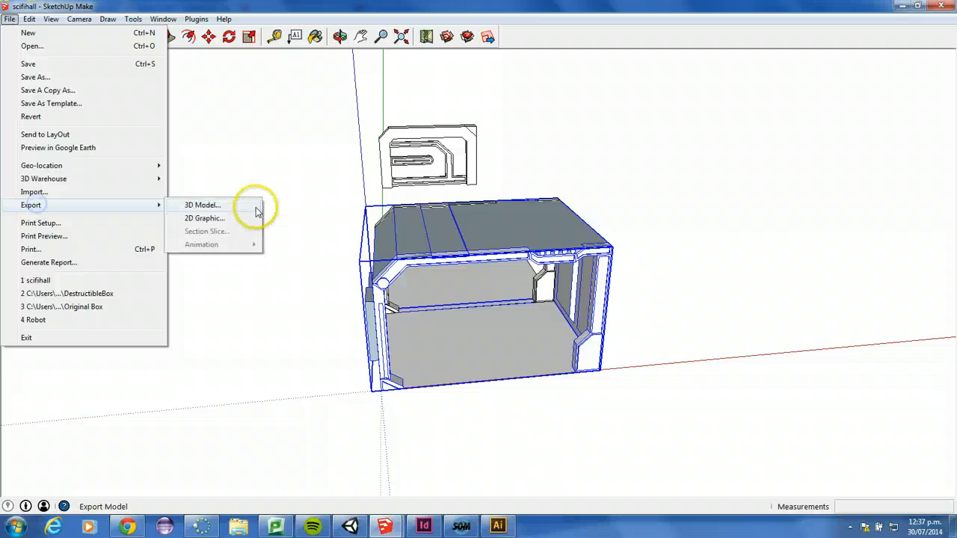
left_click(202, 205)
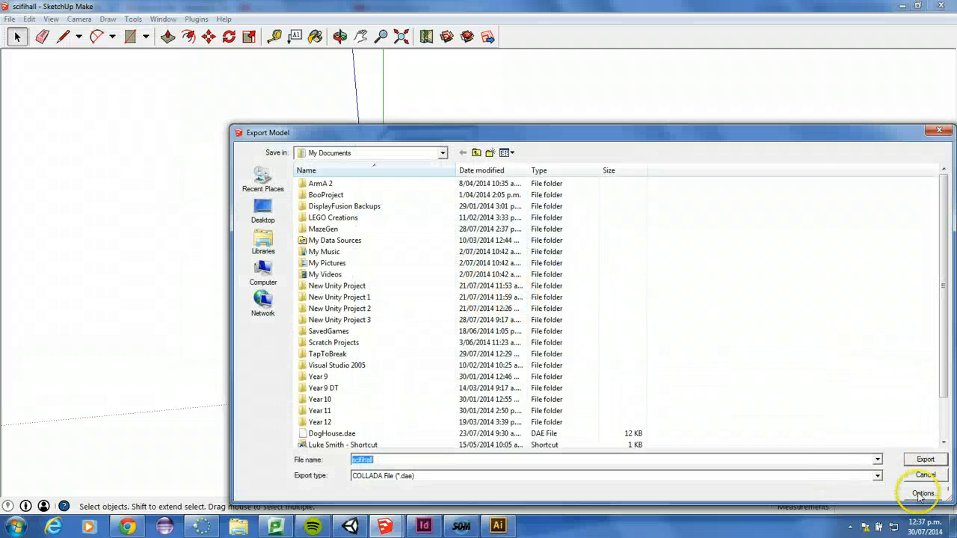
left_click(922, 493)
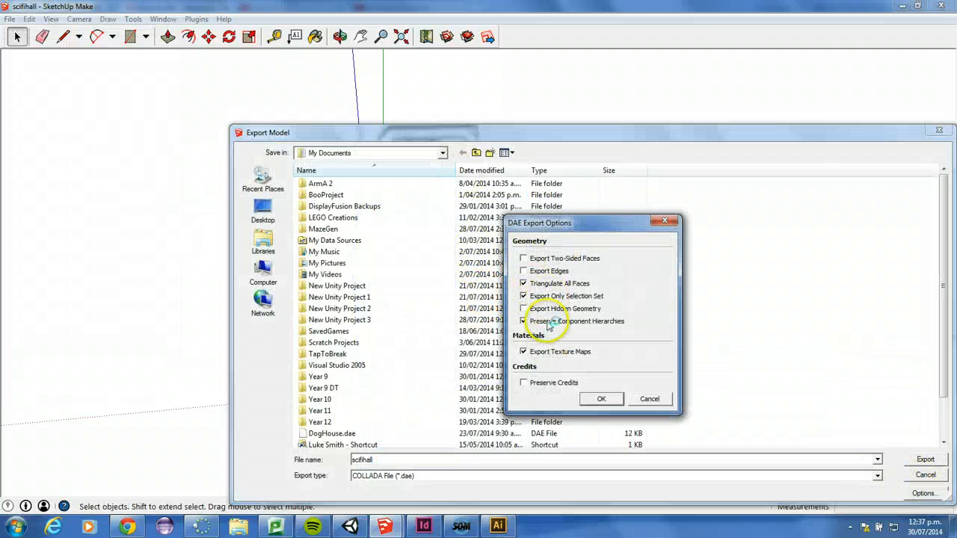
left_click(650, 400)
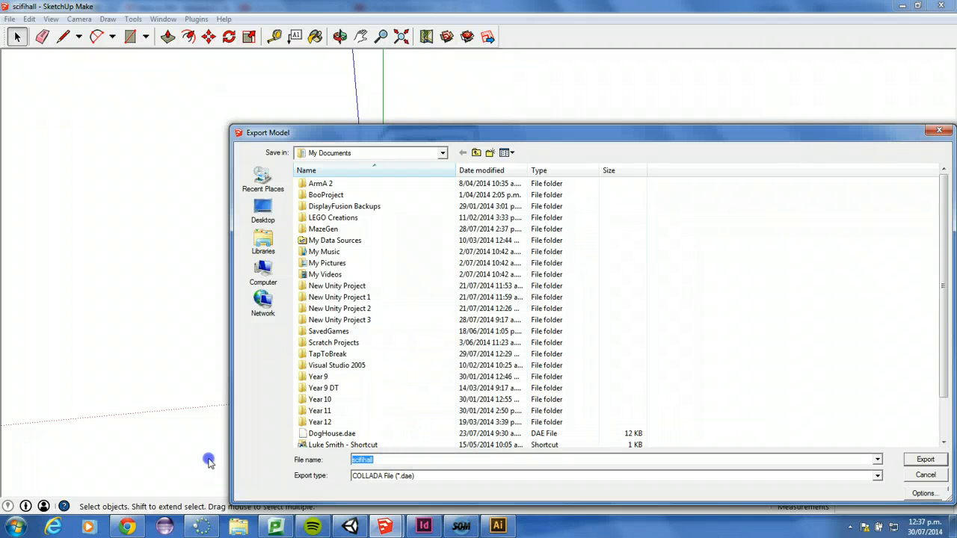
Export the selected hallway as the COLLADA file Scifiall2 into the Assets folder of New Unity Project 3.
type("Scifihall")
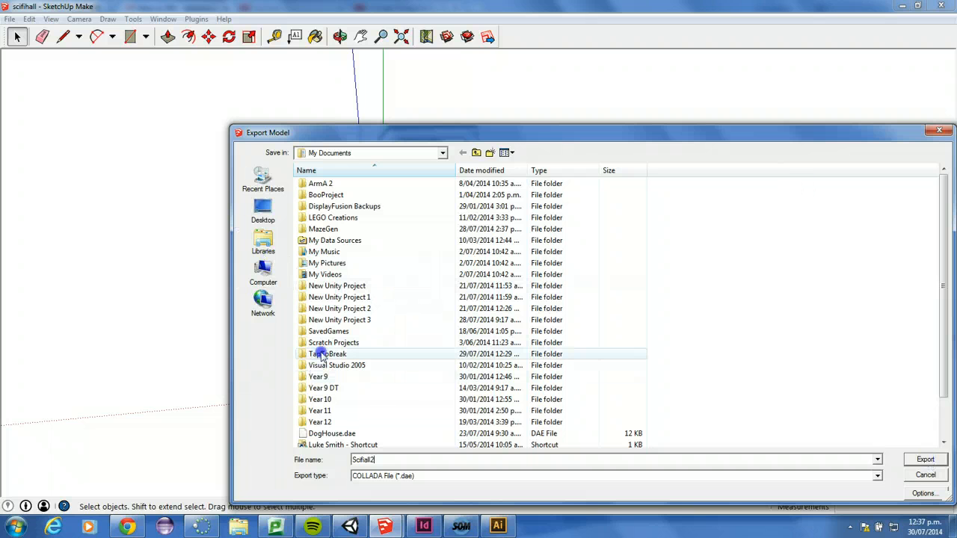
double_click(317, 320)
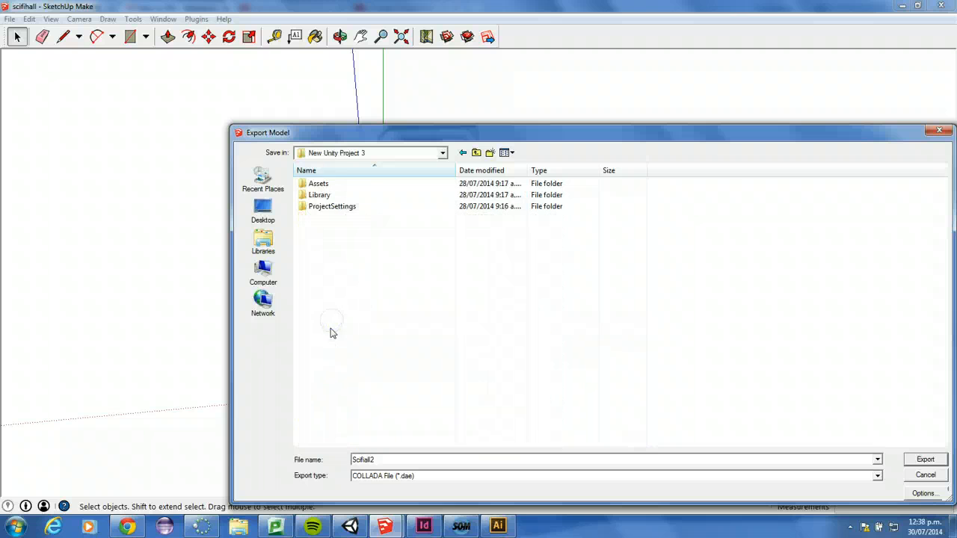
double_click(315, 185)
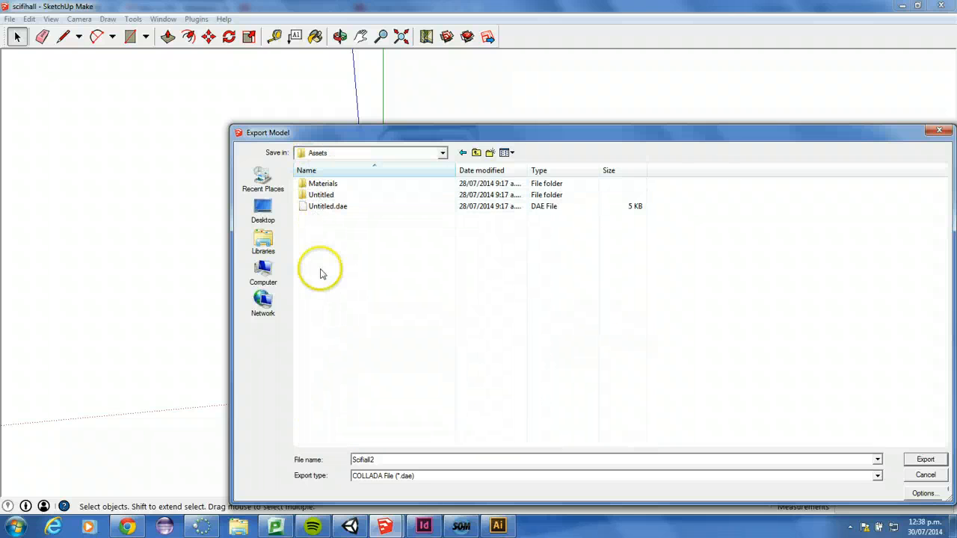
left_click(921, 459)
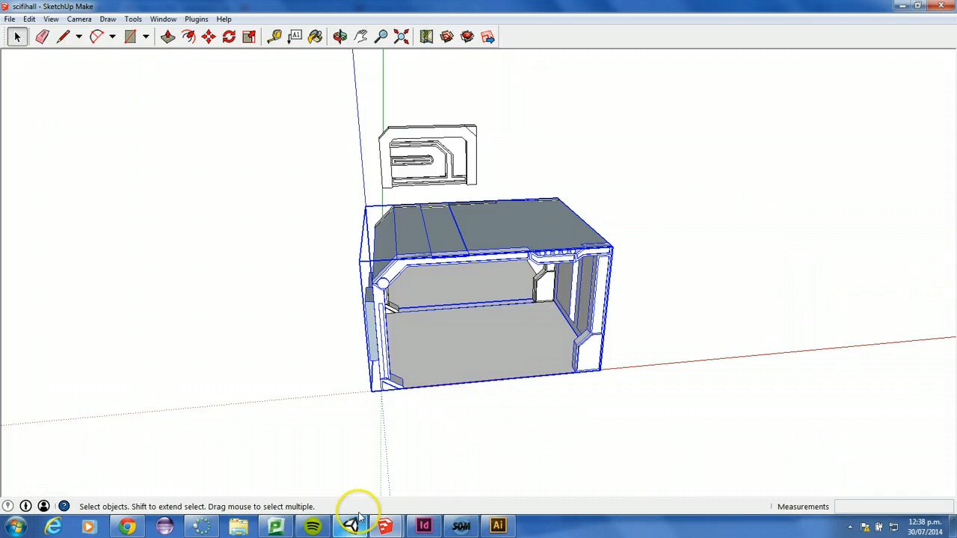
Minimise SketchUp and the other open application windows to get to Unity.
left_click(901, 6)
left_click(740, 66)
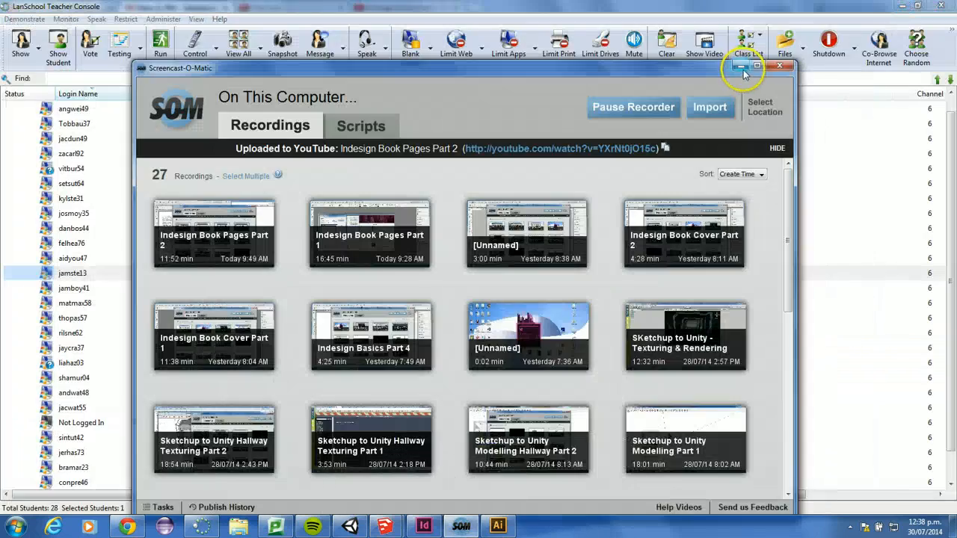
left_click(901, 5)
left_click(744, 90)
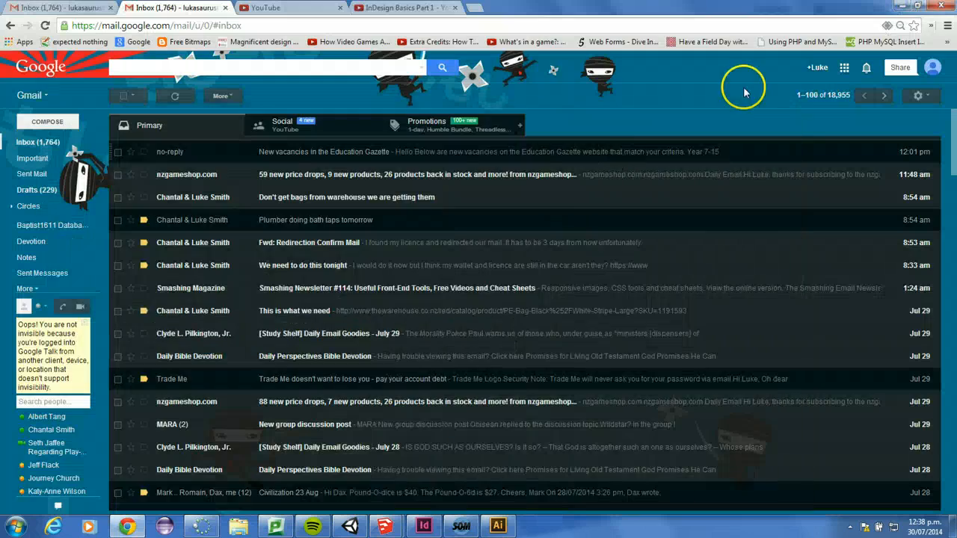
left_click(900, 6)
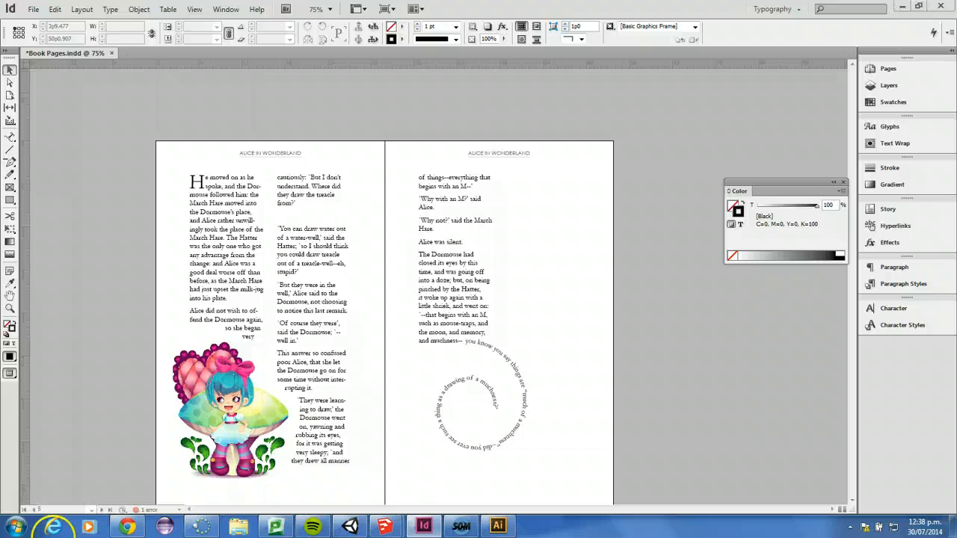
mouse_move(352, 515)
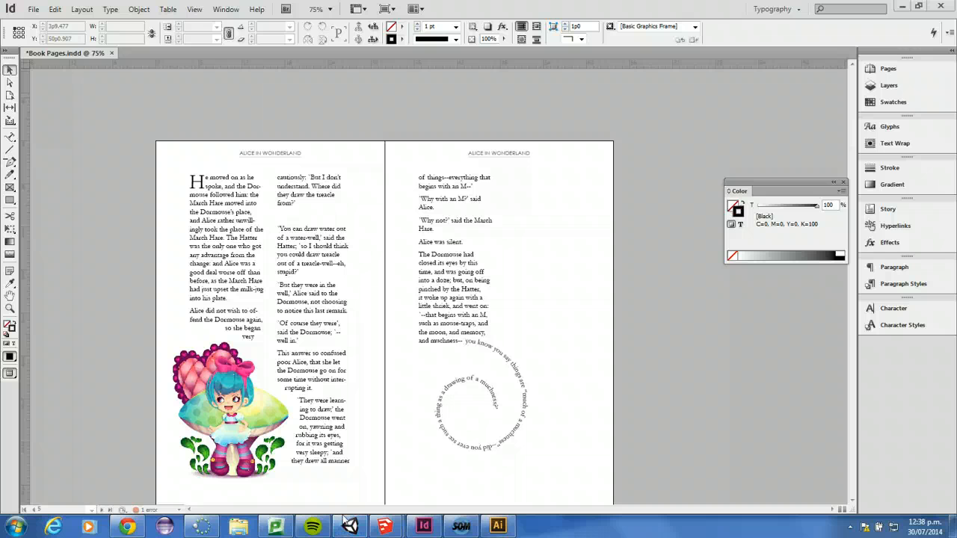
left_click(462, 527)
left_click(635, 40)
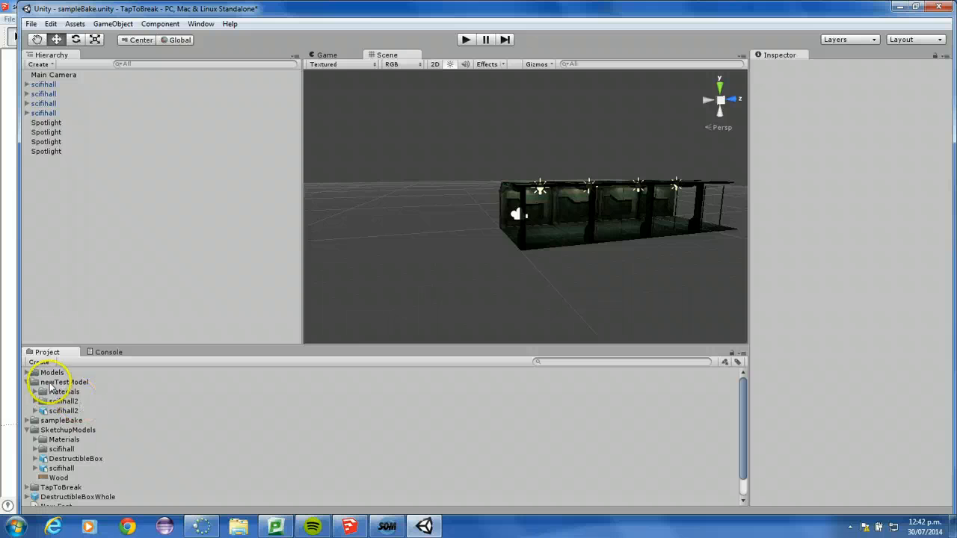
Place the scifihall2 model from the newTestModel folder in the scene beside the existing hallway, with scene lighting switched off for the view.
left_click(51, 384)
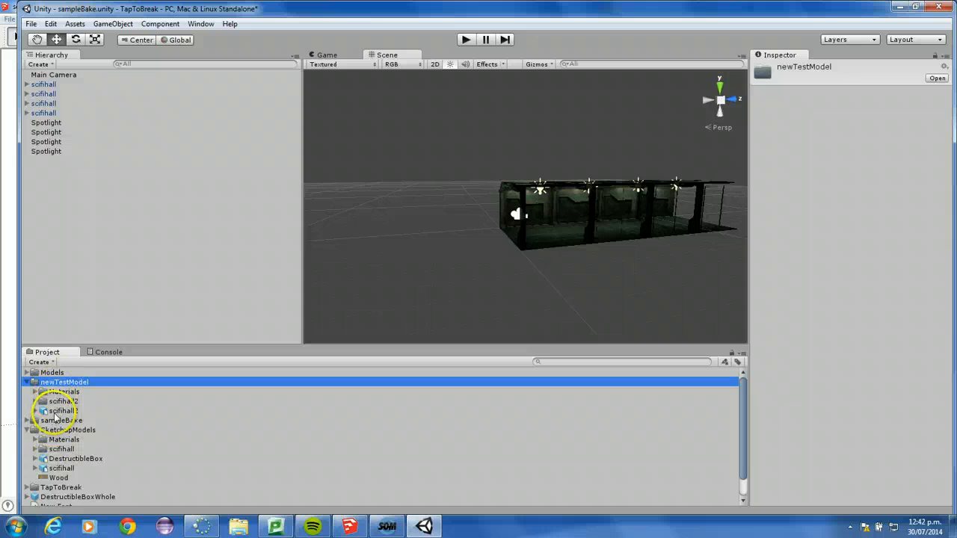
left_click_drag(60, 410, 448, 252)
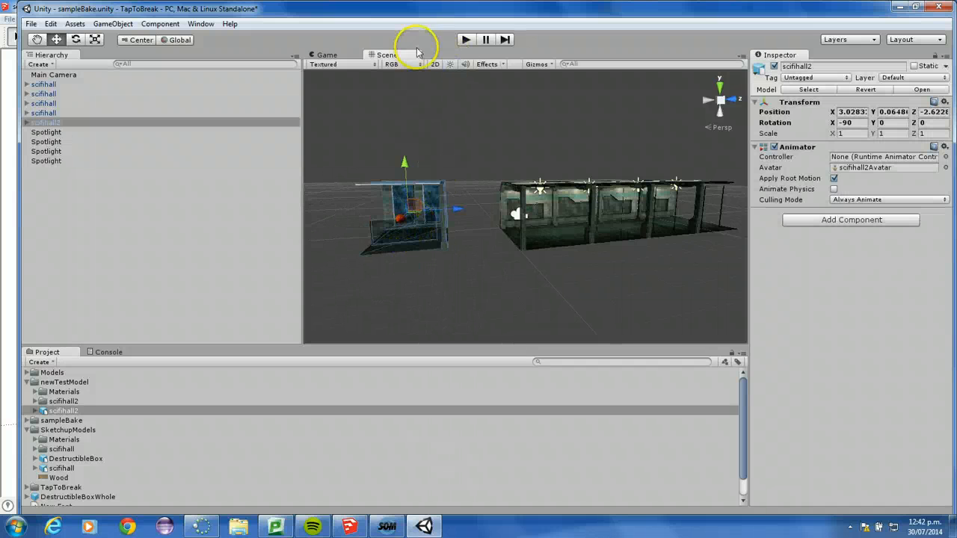
left_click(451, 66)
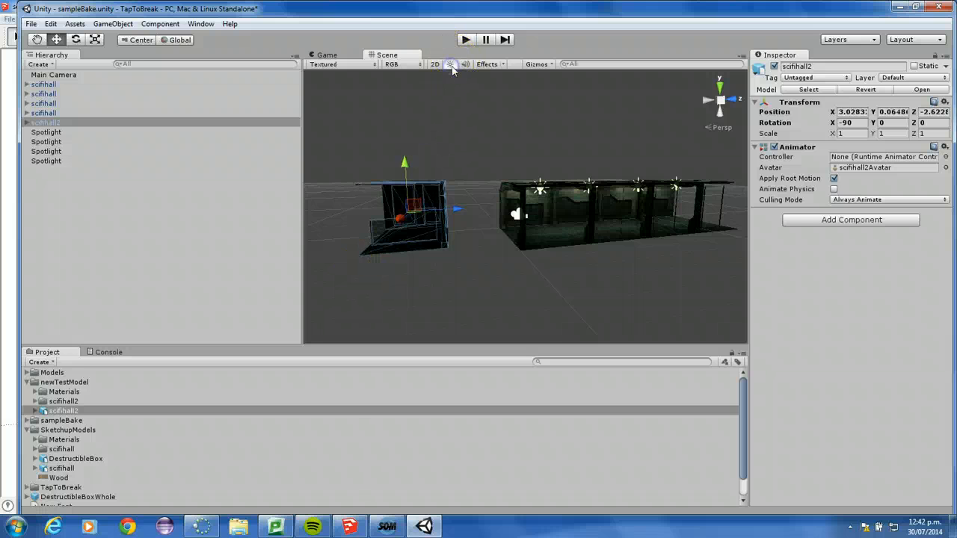
left_click(452, 66)
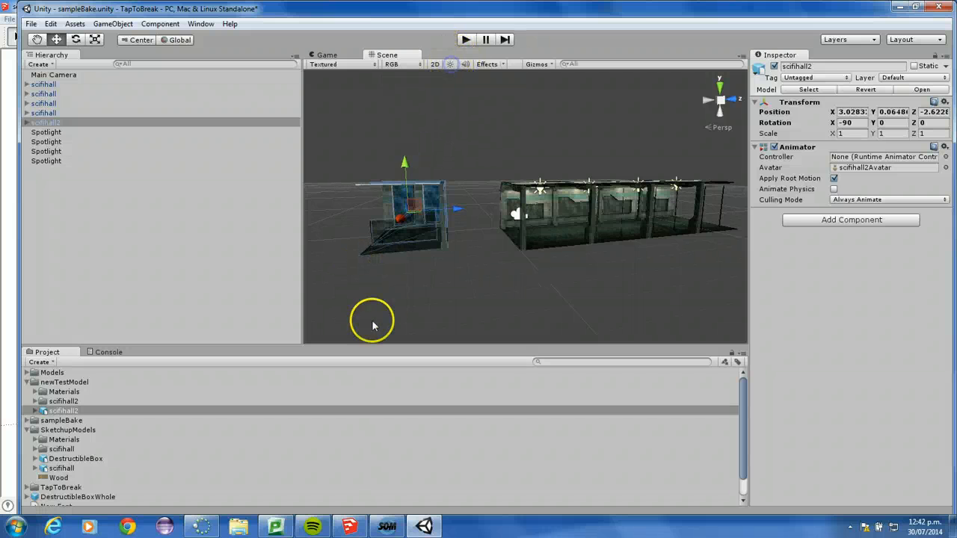
scroll(400, 224, "up", 4)
scroll(366, 232, "up", 3)
scroll(383, 235, "down", 2)
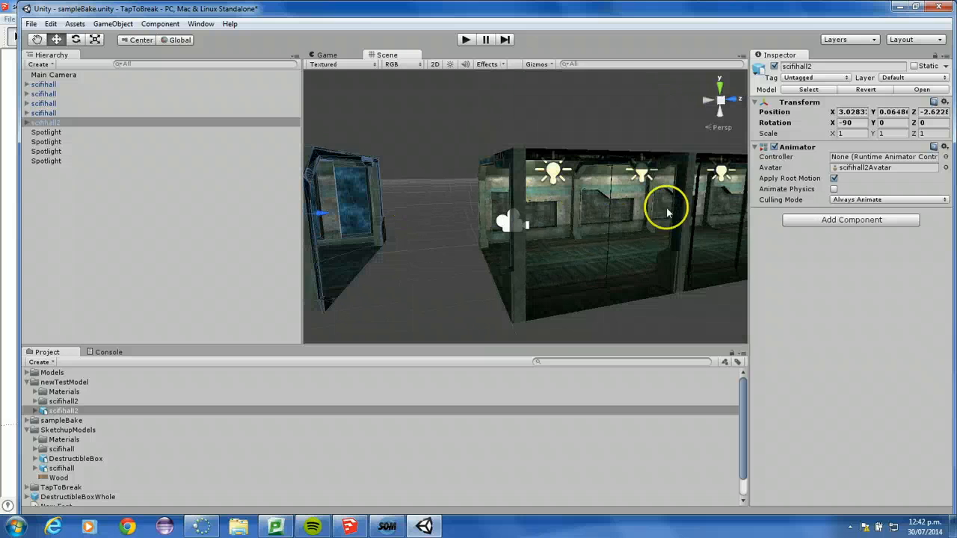
mouse_move(418, 223)
middle_mouse_down()
mouse_move(496, 218)
mouse_move(391, 227)
mouse_move(430, 221)
middle_mouse_up()
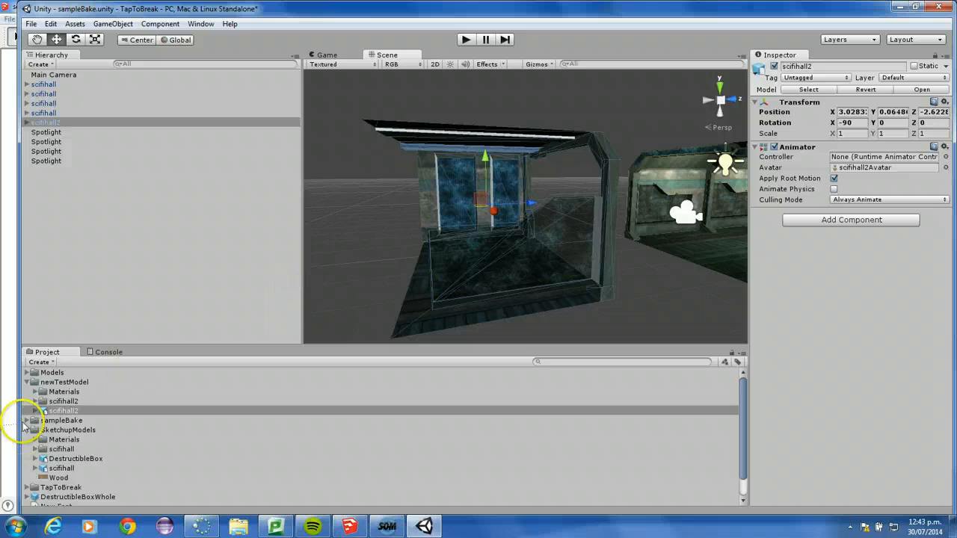
Assign the Ceiling_Texutre__m-013.jpg_ texture from newTestModel's scifihall2 folder to the base texture of the matching ceiling material.
left_click(35, 392)
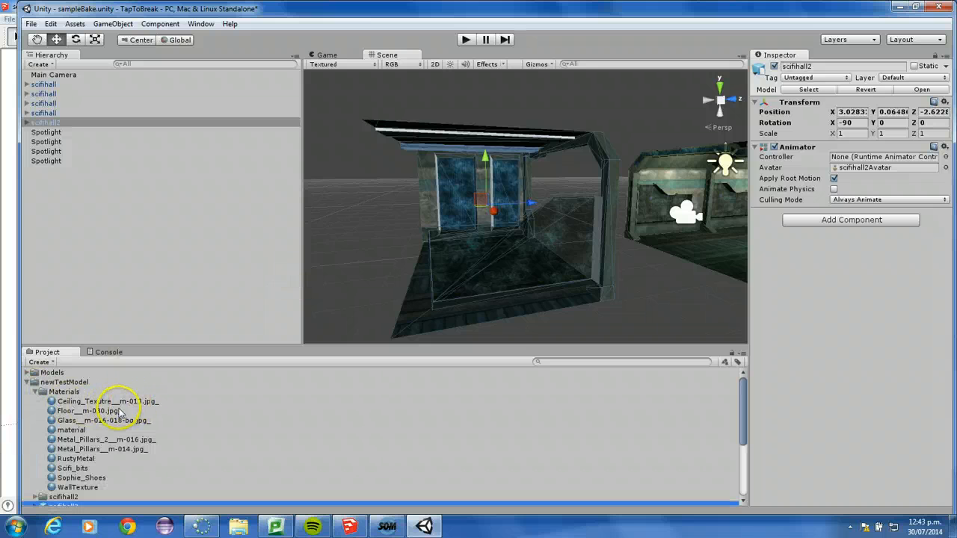
left_click(54, 403)
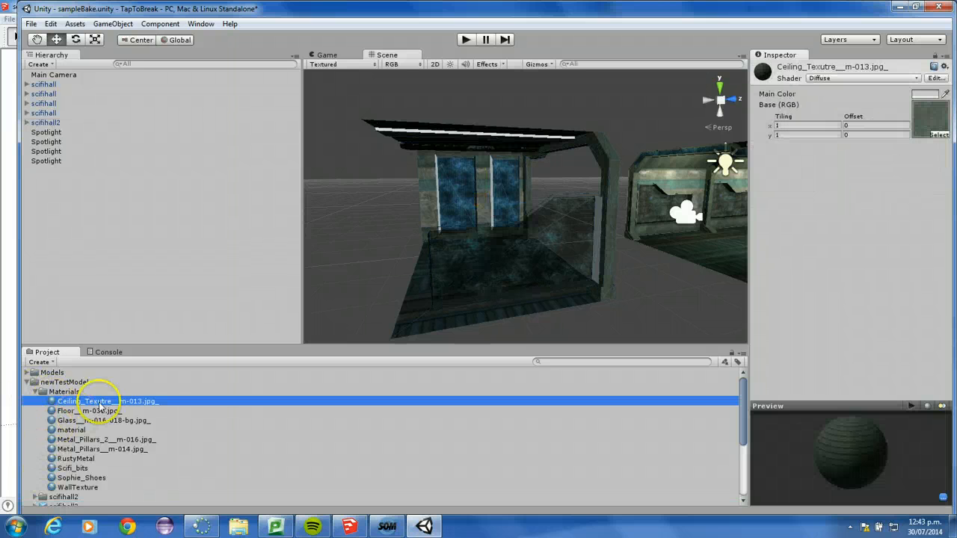
scroll(37, 448, "down", 3)
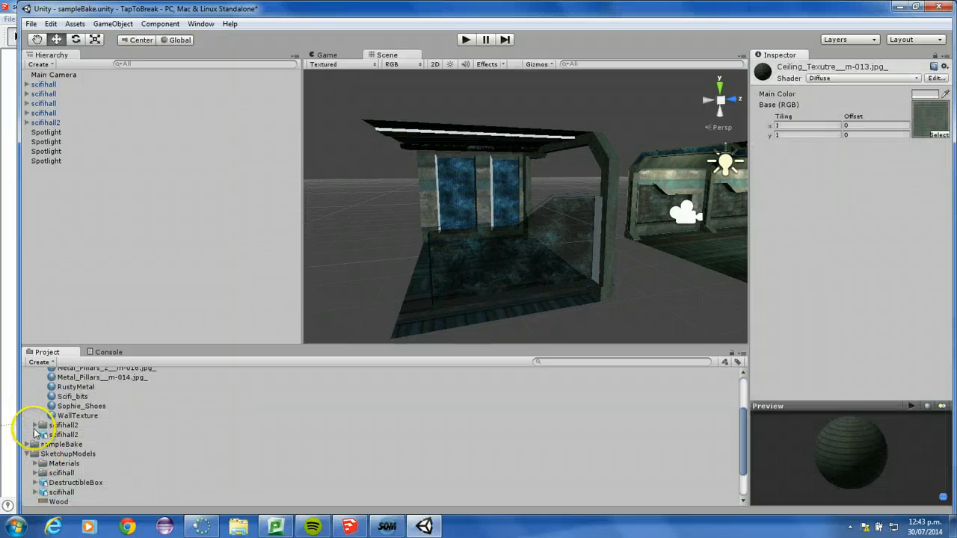
left_click(34, 426)
scroll(112, 444, "up", 2)
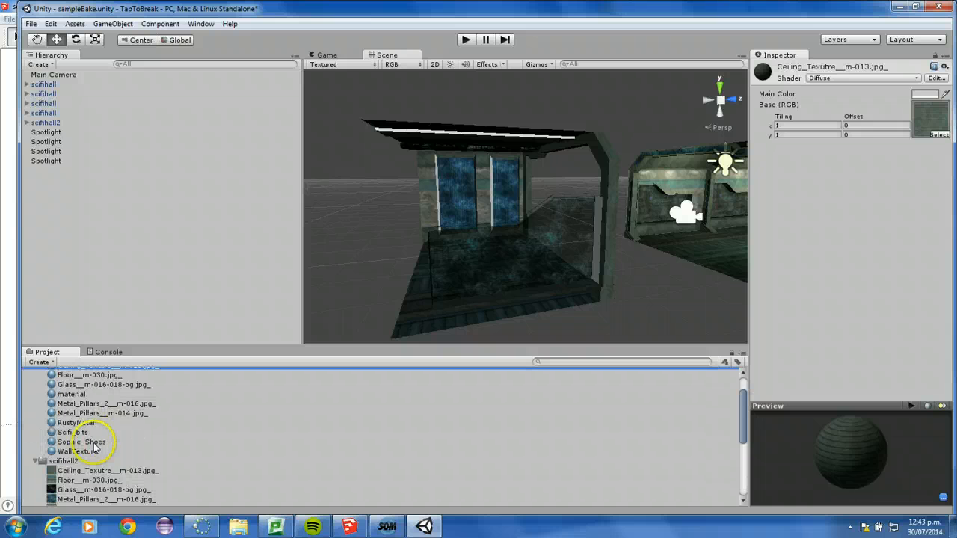
left_click_drag(89, 473, 858, 27)
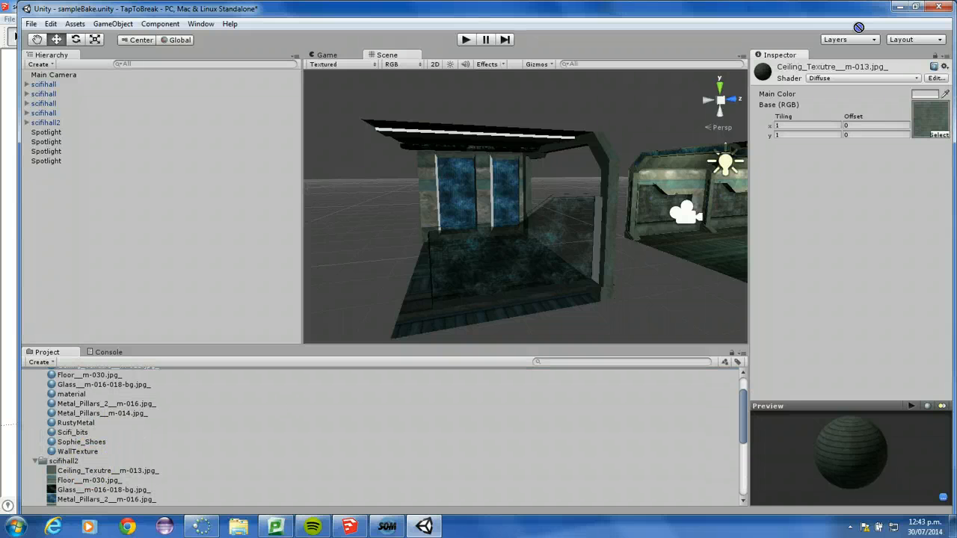
left_click_drag(916, 116, 917, 117)
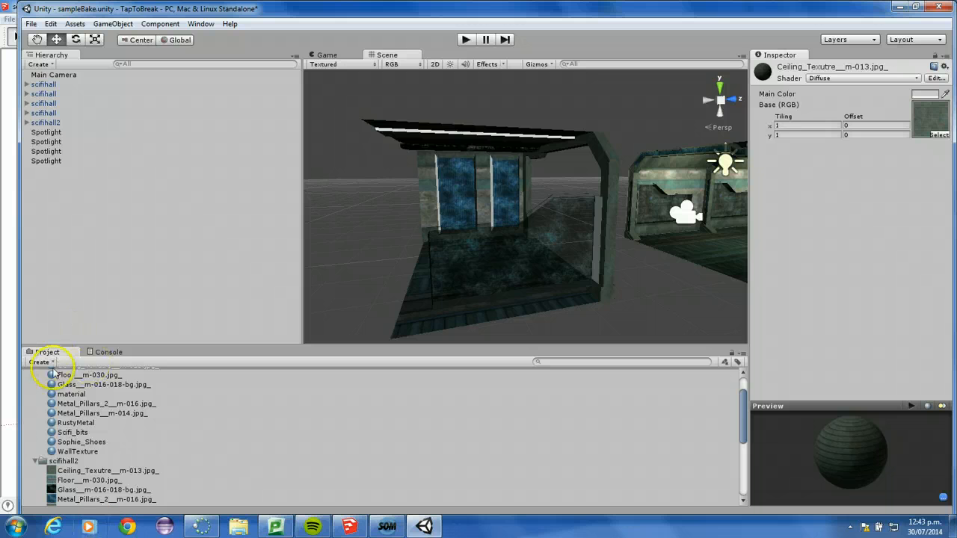
Assign the Floor__m-030.jpg_ texture from the scifihall2 folder to the base texture of the matching floor material.
left_click(54, 377)
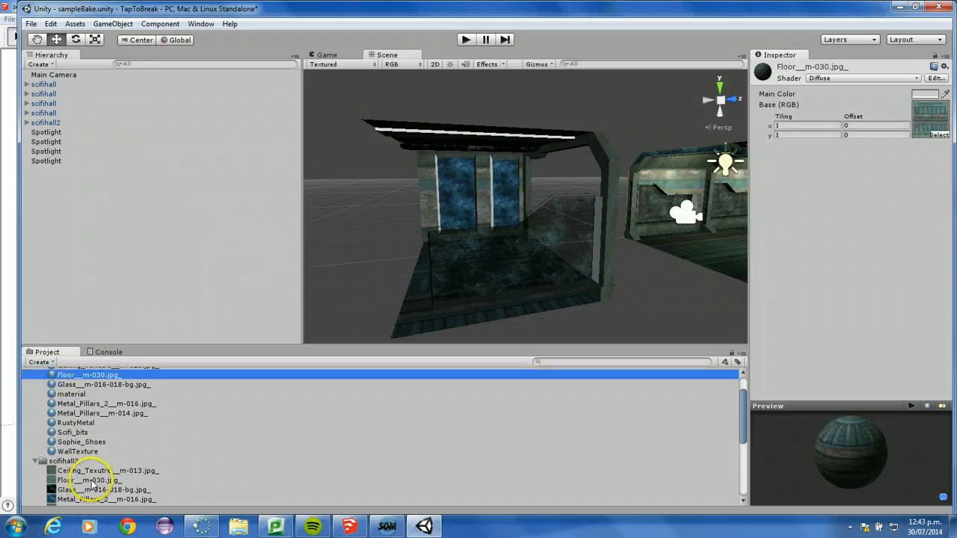
left_click_drag(82, 480, 758, 253)
left_click_drag(940, 116, 939, 115)
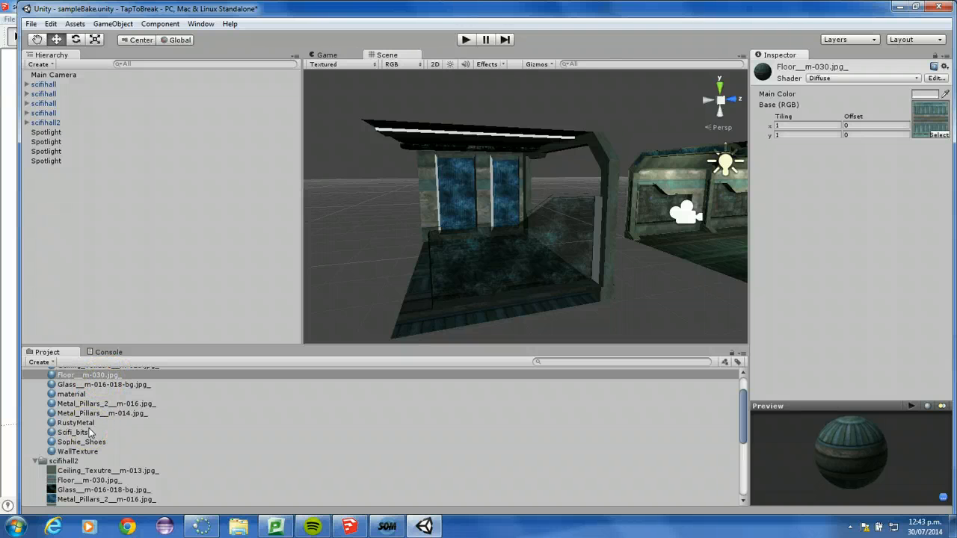
Show the shader and texture settings of the Glass__m-016-018-bg.jpg_ material.
left_click(104, 385)
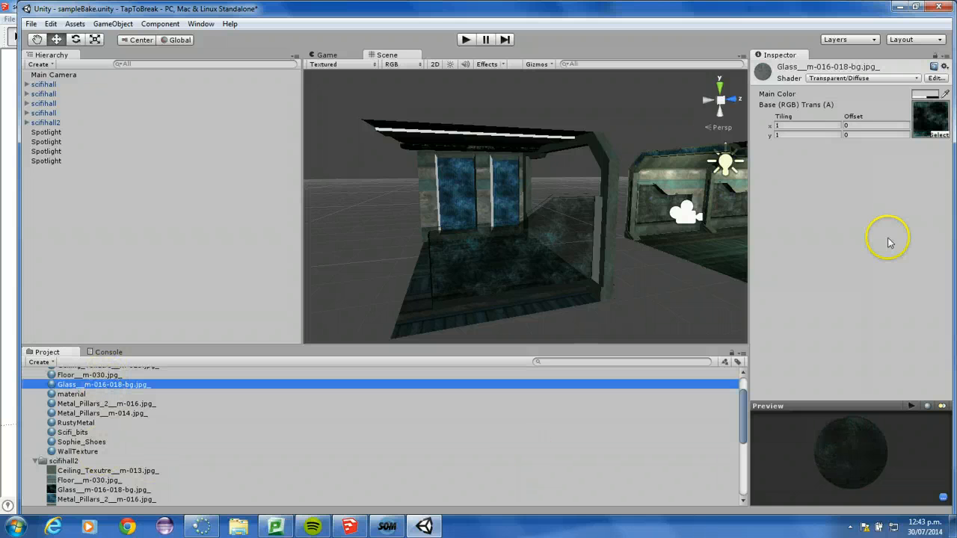